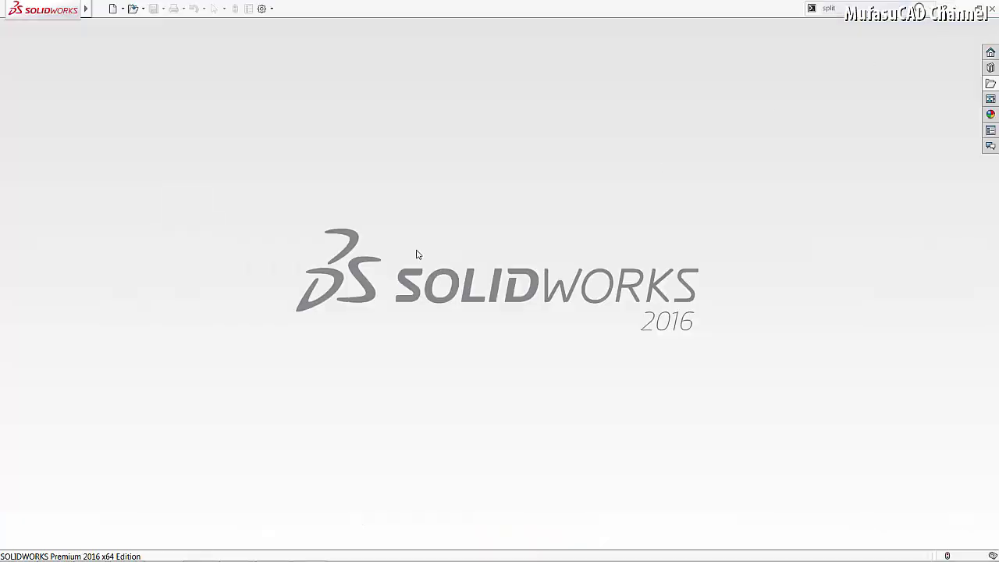
Create a new part and draw a corner rectangle in a Top Plane sketch.
{"action": "left_click", "coordinate": [112, 9]}
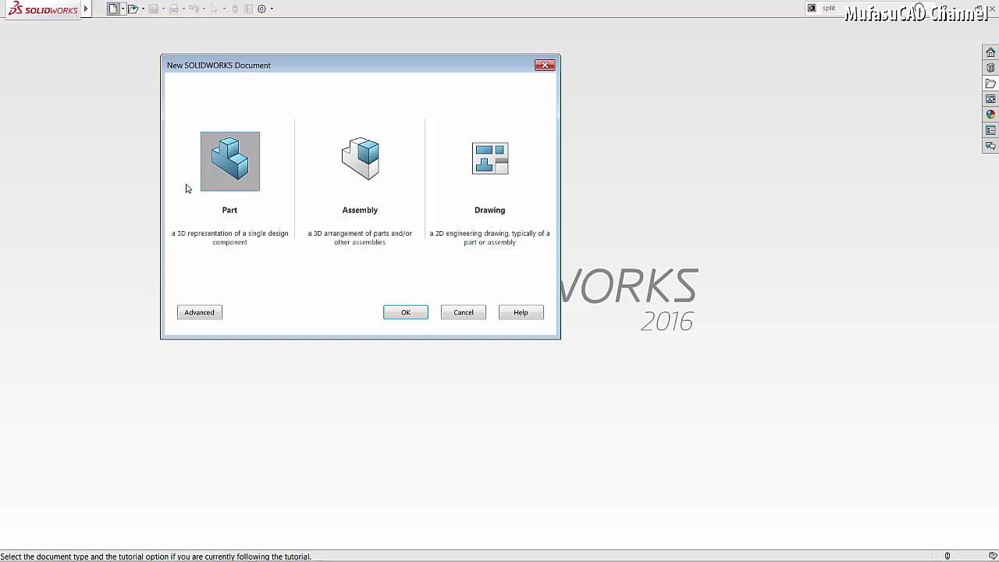
{"action": "left_click", "coordinate": [405, 312]}
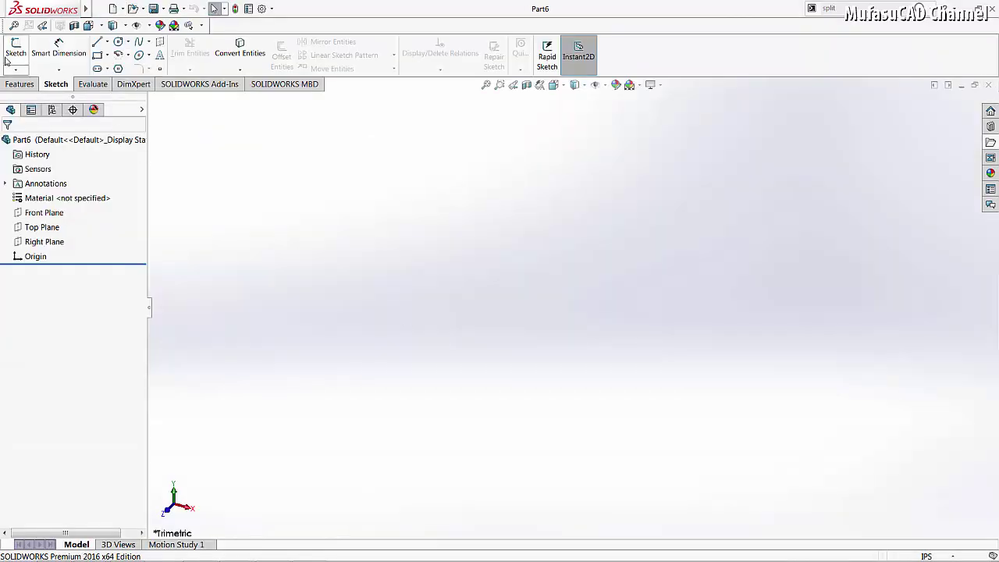
{"action": "left_click", "coordinate": [16, 49]}
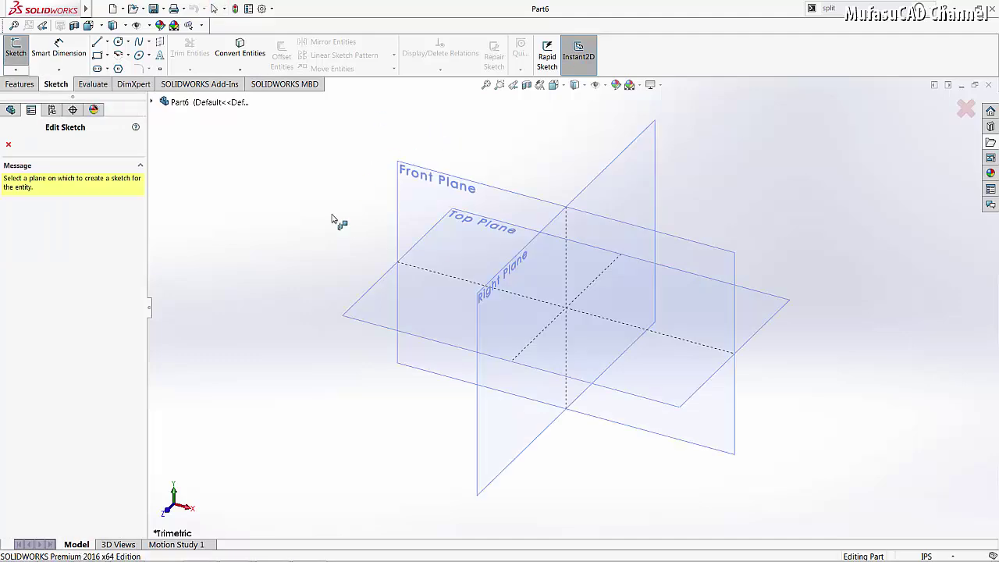
{"action": "left_click", "coordinate": [389, 319]}
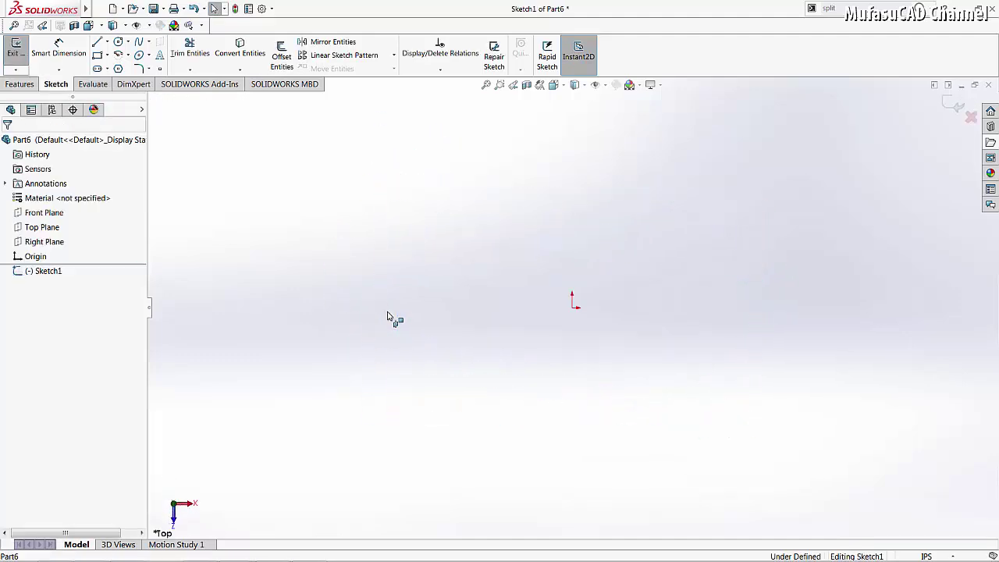
{"action": "left_click", "coordinate": [96, 55]}
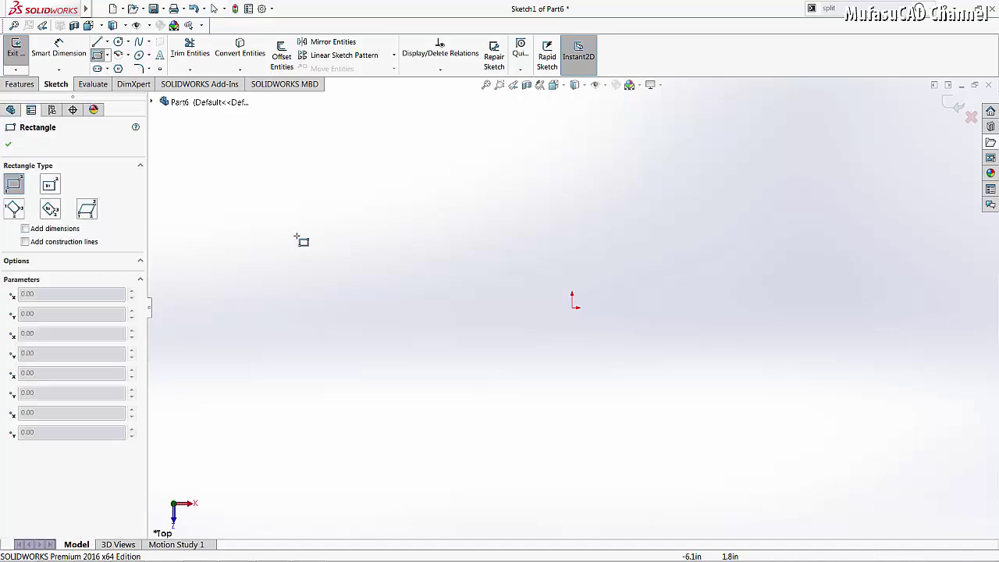
{"action": "left_click", "coordinate": [312, 227]}
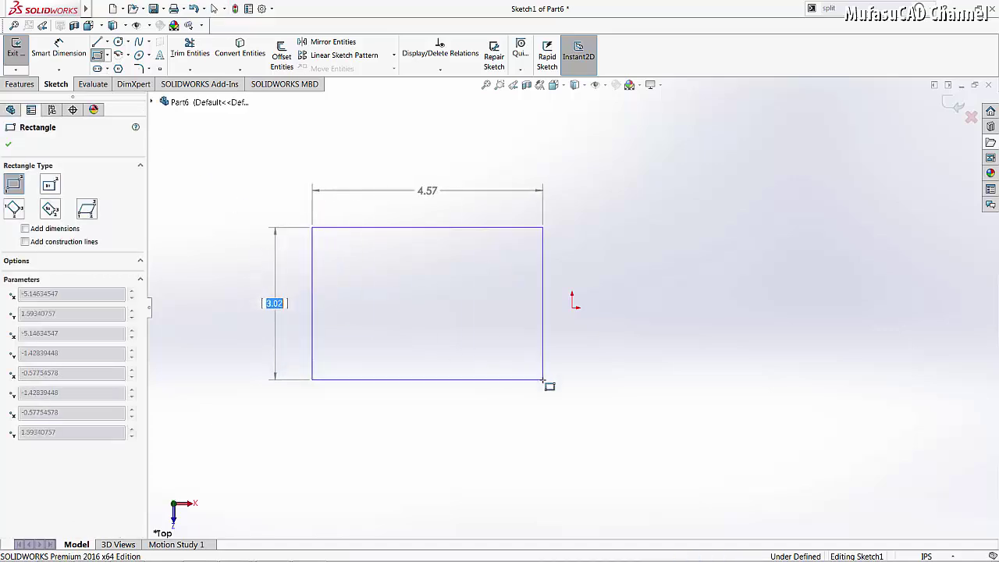
{"action": "left_click", "coordinate": [543, 380]}
Draw a closed T-shaped outline with lines to the right of the rectangle.
{"action": "key", "text": "l"}
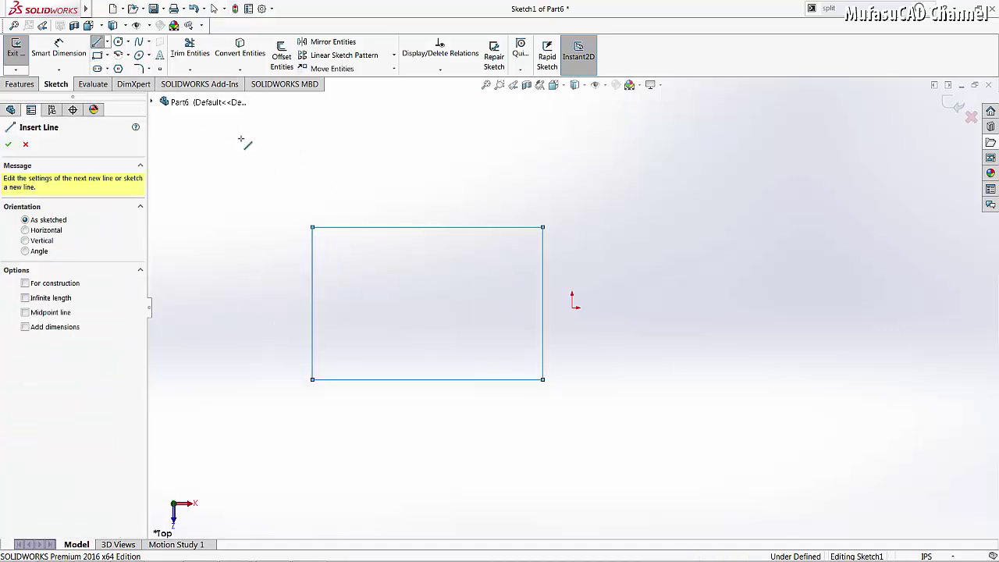
{"action": "left_click", "coordinate": [639, 227]}
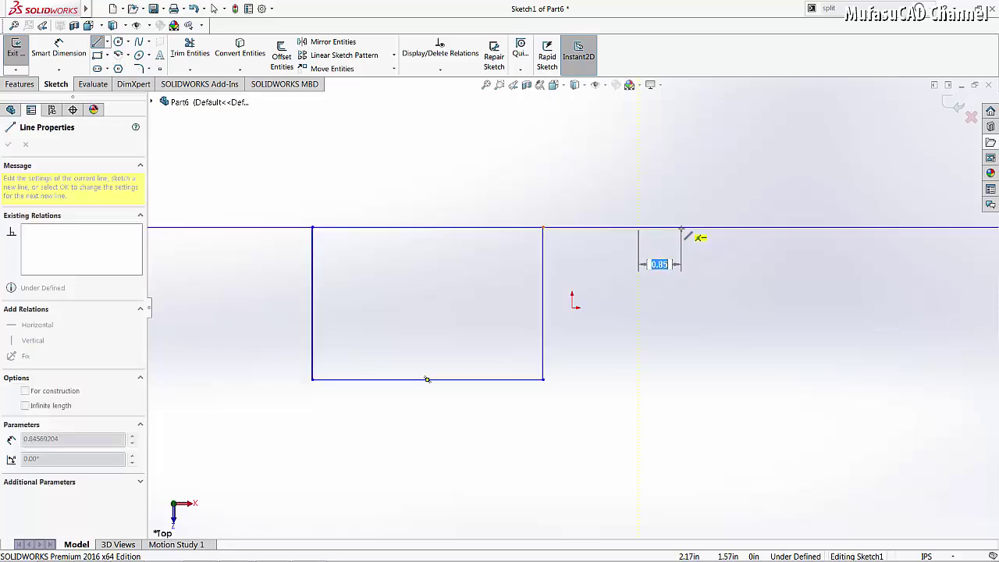
{"action": "left_click", "coordinate": [683, 227]}
{"action": "left_click", "coordinate": [684, 275]}
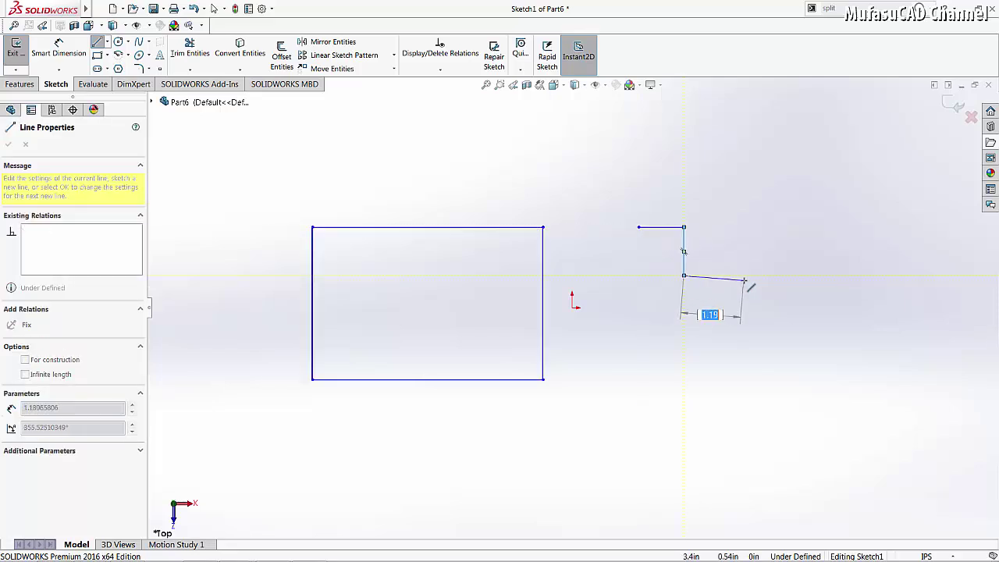
{"action": "left_click", "coordinate": [743, 277]}
{"action": "left_click", "coordinate": [743, 332]}
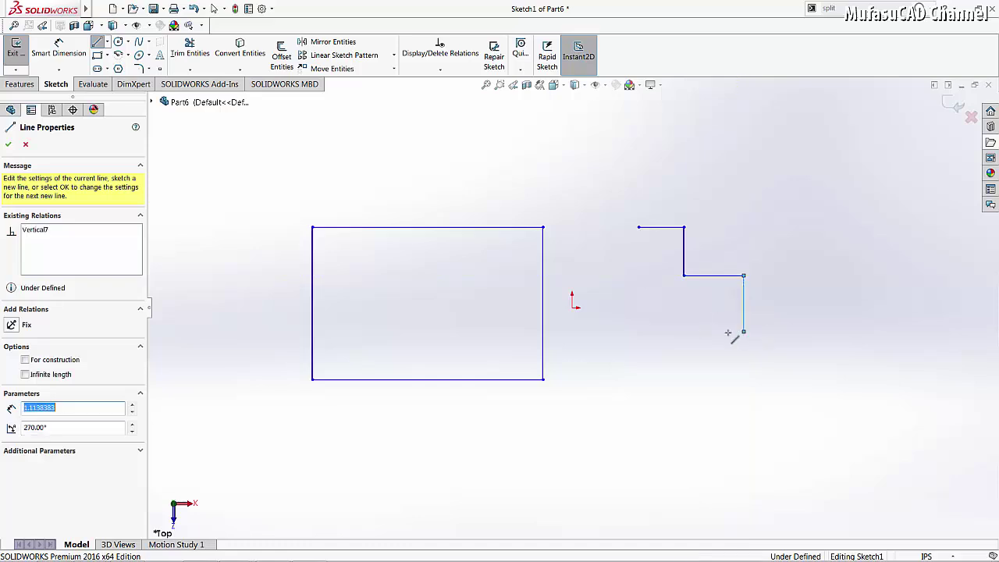
{"action": "left_click", "coordinate": [684, 332]}
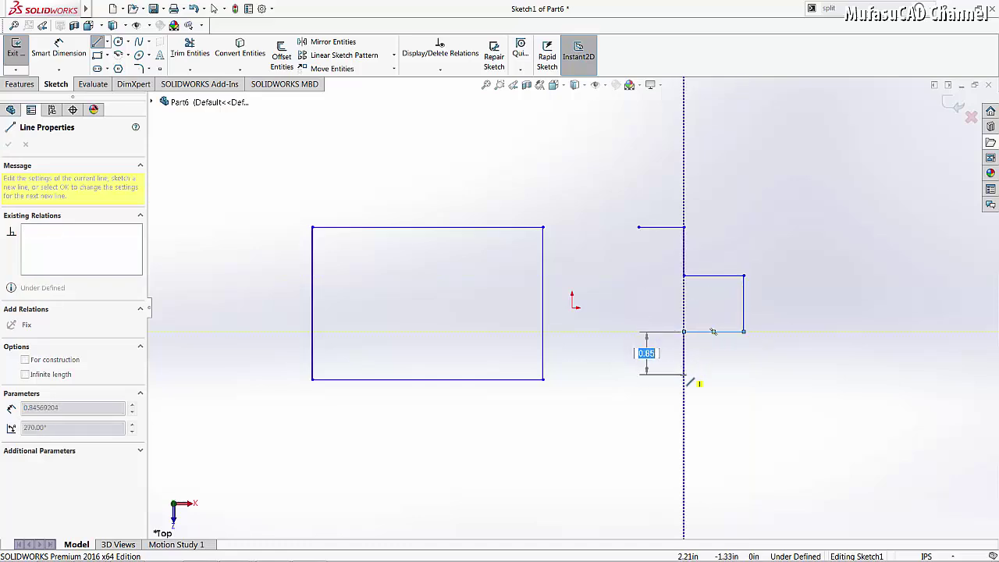
{"action": "left_click", "coordinate": [684, 380]}
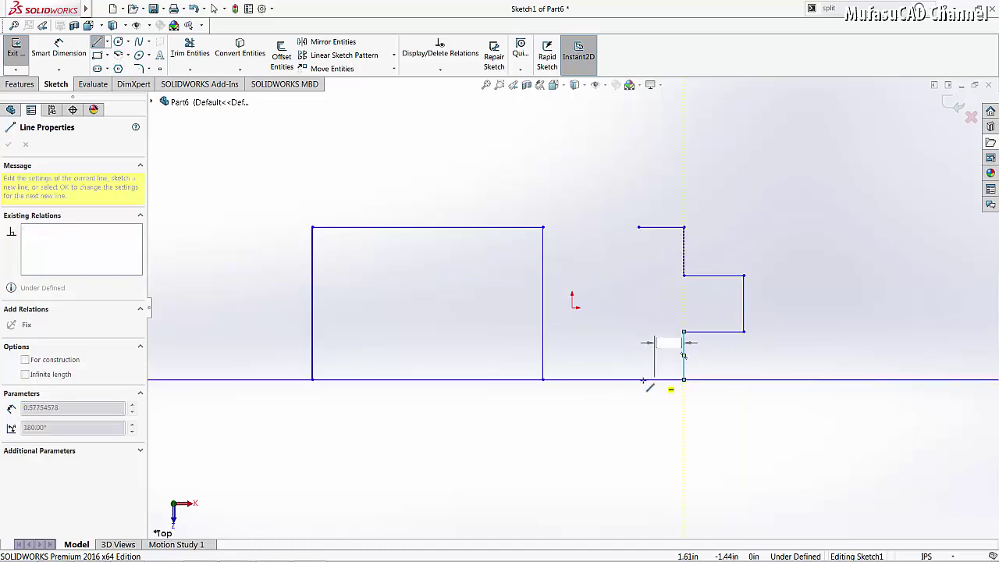
{"action": "left_click", "coordinate": [639, 380]}
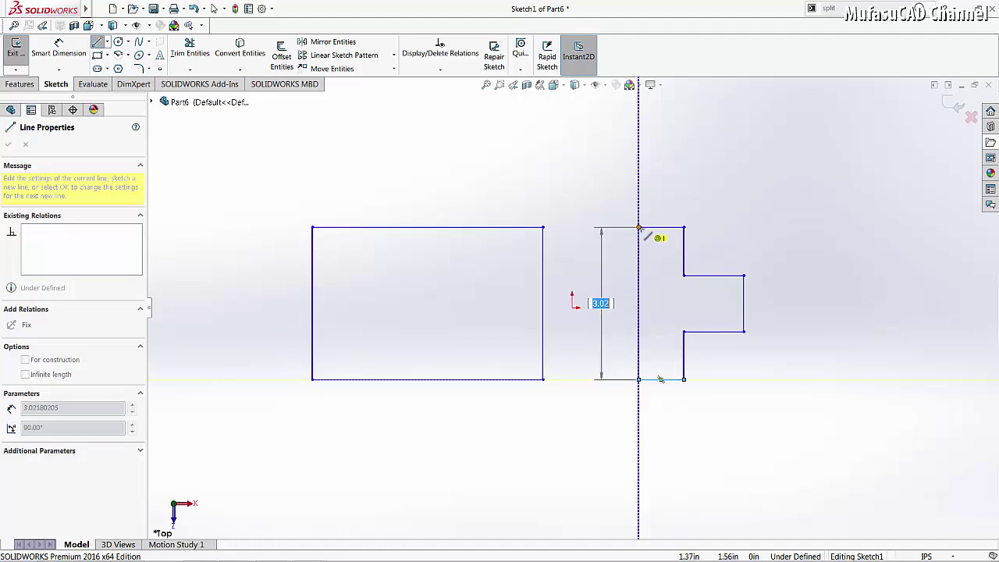
{"action": "left_click", "coordinate": [640, 227]}
Extrude the rectangle and T profiles 0.50in into two solid bodies as Boss-Extrude1.
{"action": "left_click", "coordinate": [9, 87]}
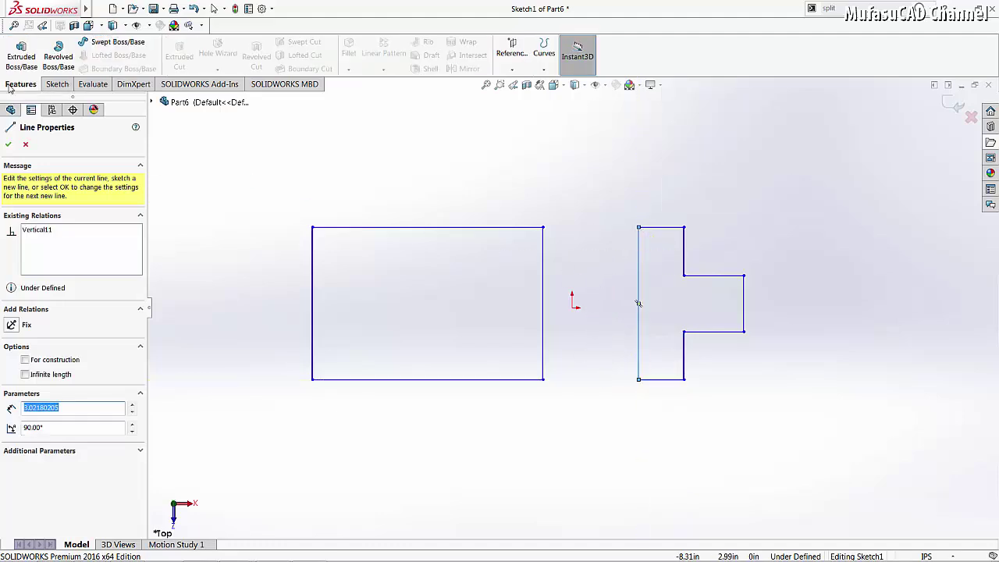
{"action": "left_click", "coordinate": [21, 53]}
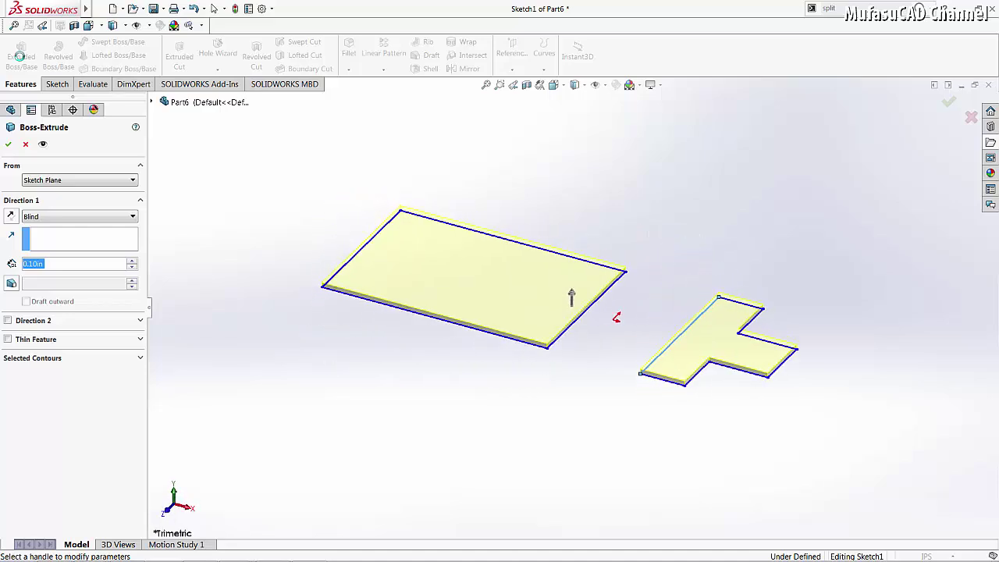
{"action": "left_click", "coordinate": [131, 262]}
{"action": "left_click", "coordinate": [131, 261]}
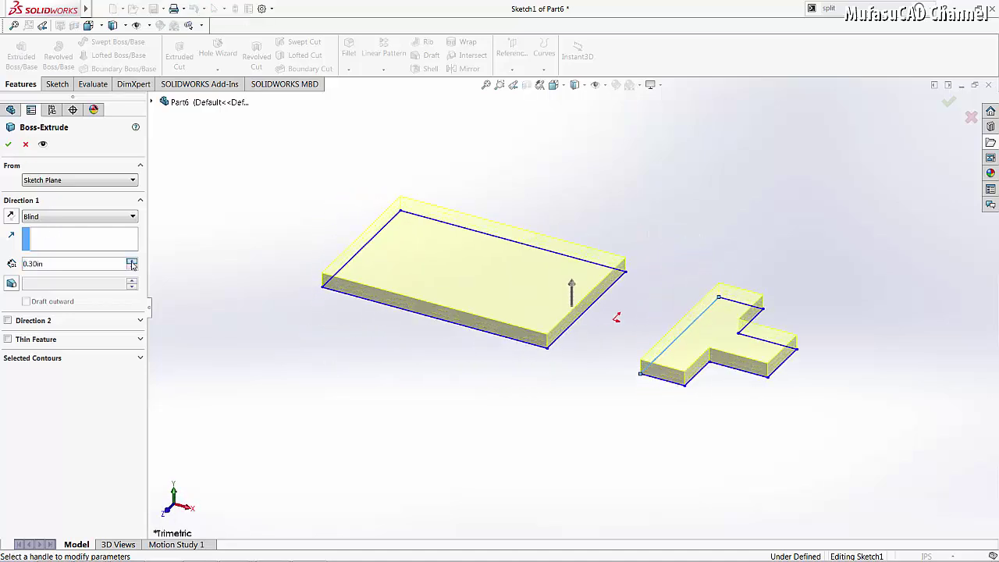
{"action": "left_click", "coordinate": [131, 261]}
{"action": "left_click", "coordinate": [131, 261]}
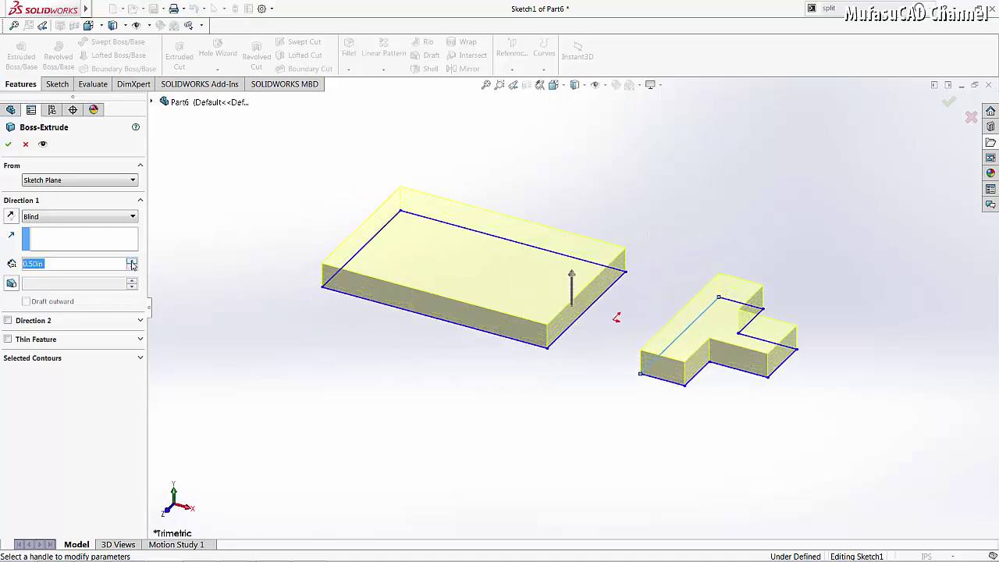
{"action": "left_click", "coordinate": [8, 144]}
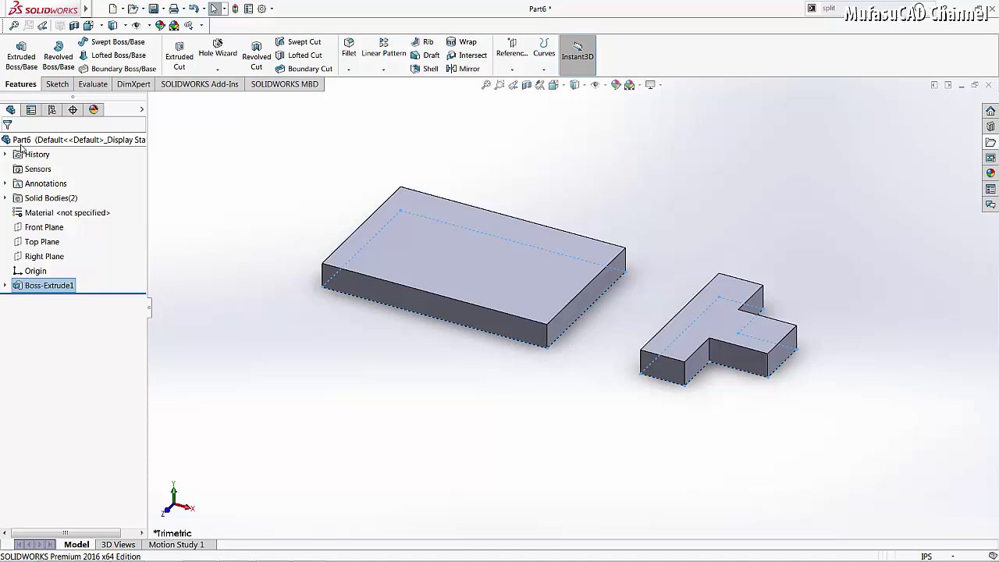
Switch to Top view and start a line sketch on the block's top face.
{"action": "left_click", "coordinate": [553, 84]}
{"action": "left_click", "coordinate": [529, 243]}
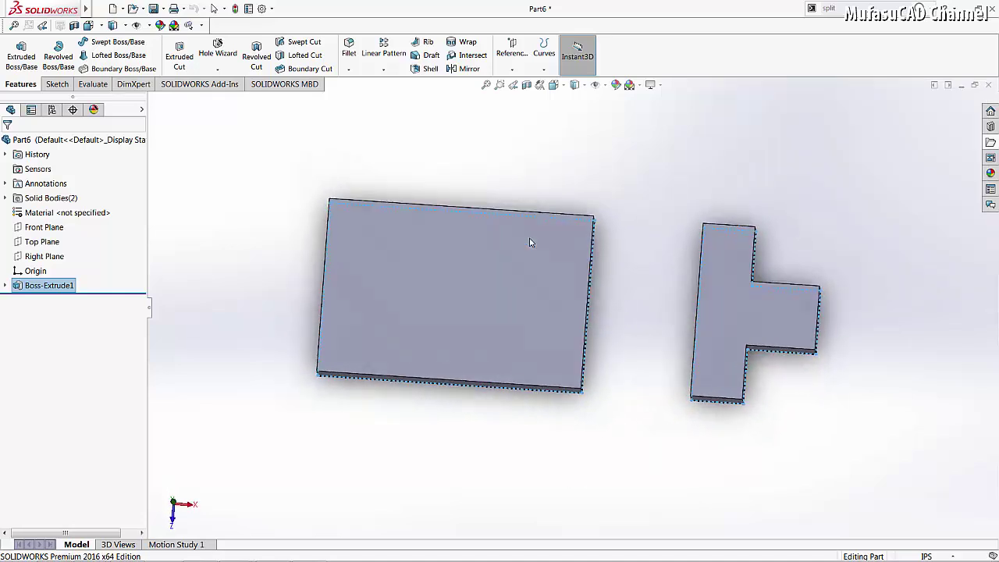
{"action": "left_click", "coordinate": [439, 280]}
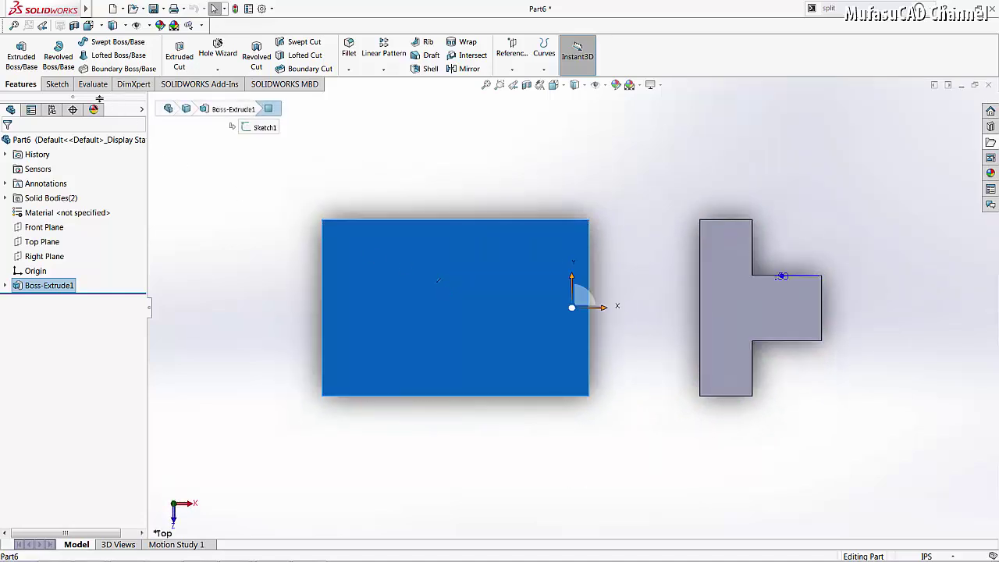
{"action": "left_click", "coordinate": [57, 83]}
{"action": "left_click", "coordinate": [97, 41]}
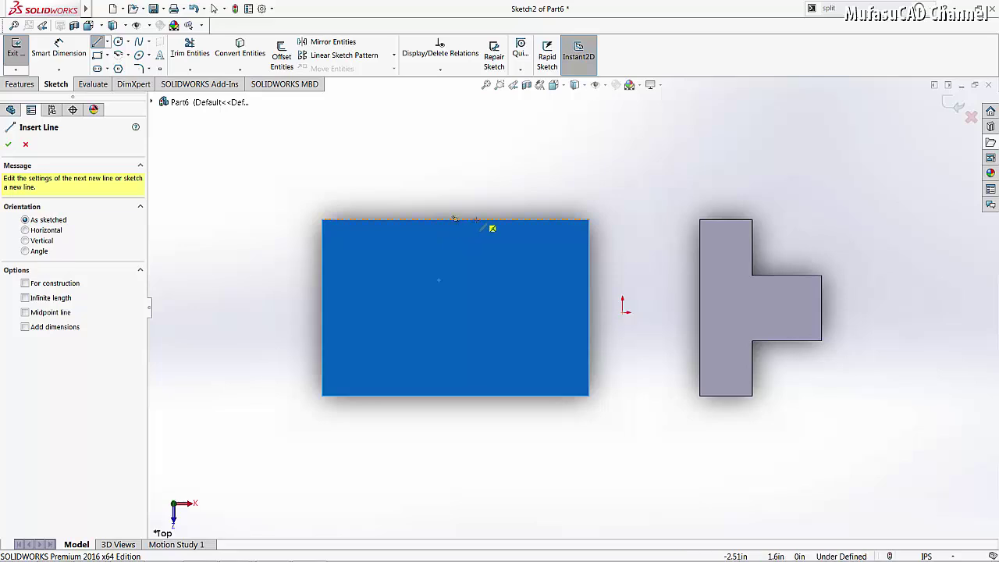
Draw a zigzag polyline across the block's top face from one long edge to the other.
{"action": "left_click", "coordinate": [476, 220]}
{"action": "left_click", "coordinate": [439, 252]}
{"action": "left_click", "coordinate": [446, 294]}
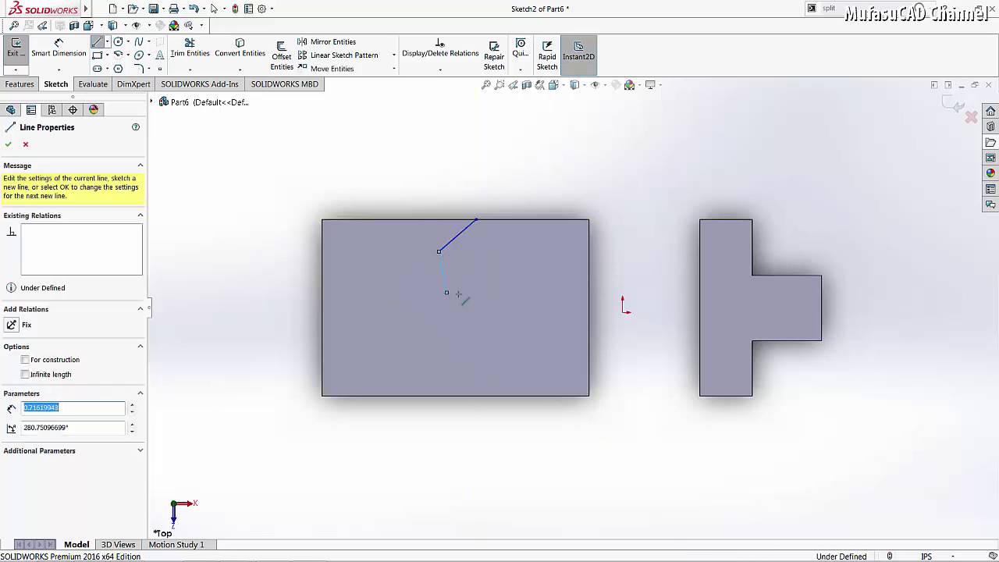
{"action": "left_click", "coordinate": [504, 293]}
{"action": "left_click", "coordinate": [505, 328]}
{"action": "left_click", "coordinate": [395, 343]}
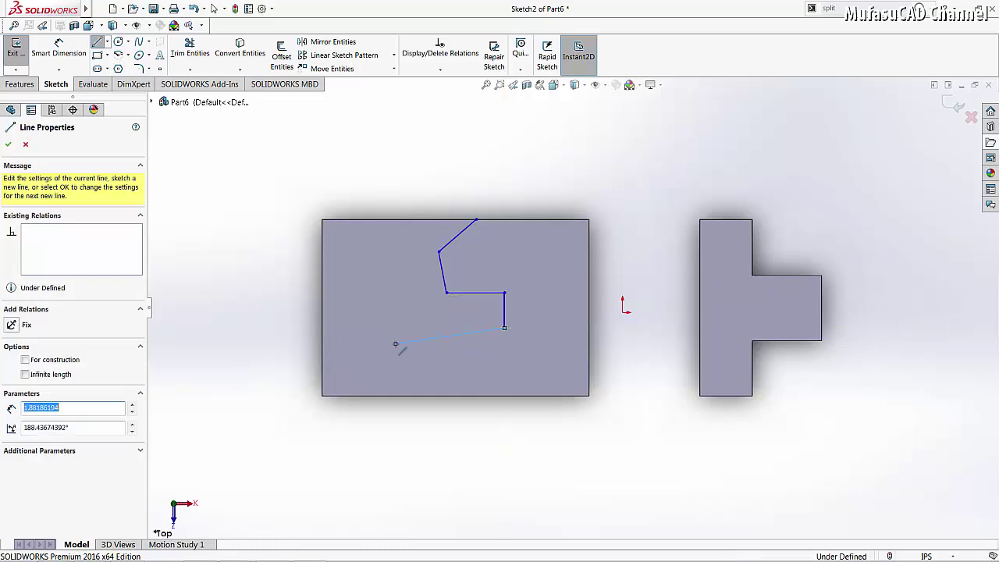
{"action": "left_click", "coordinate": [419, 397]}
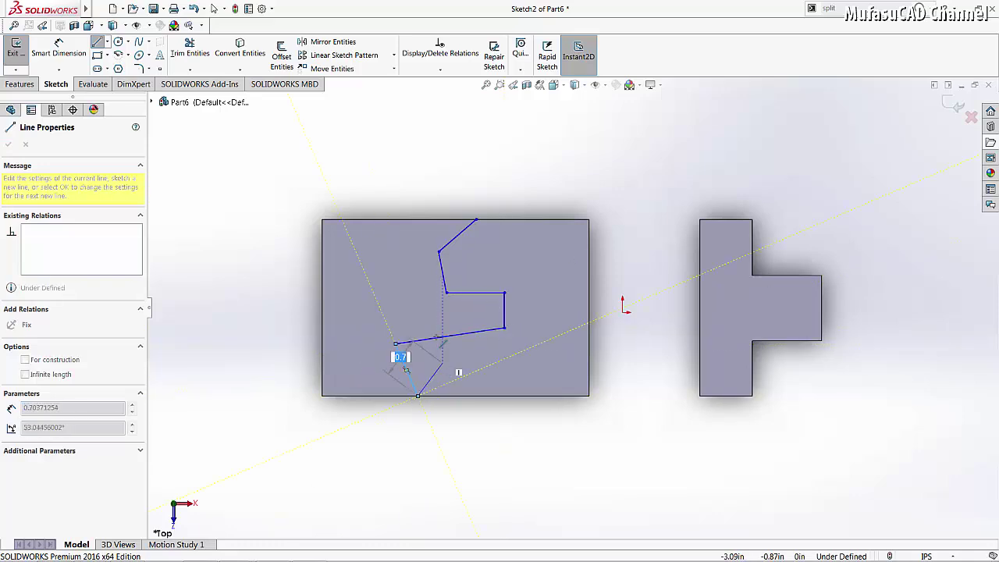
{"action": "right_click", "coordinate": [428, 310]}
{"action": "left_click", "coordinate": [461, 337]}
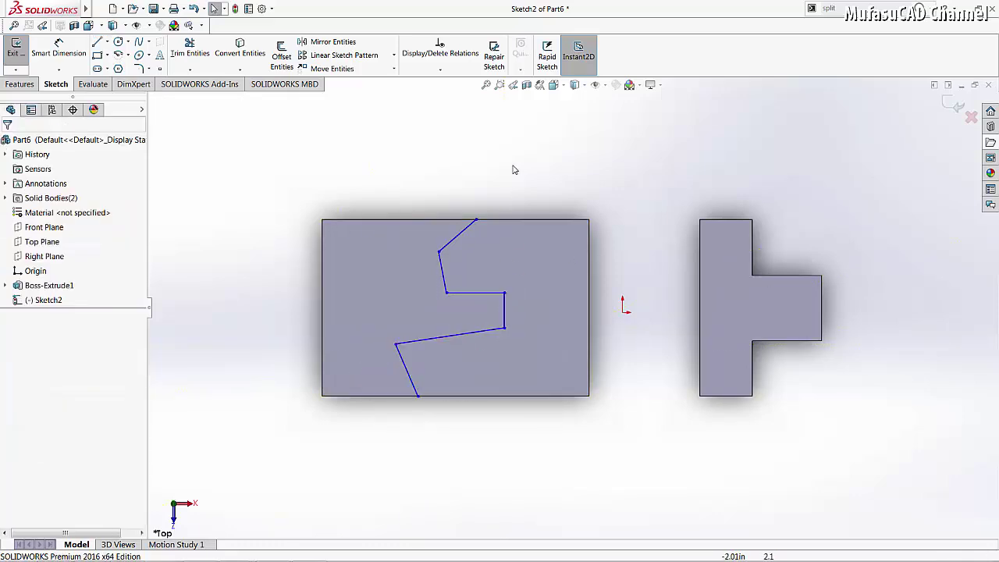
Return the model to Isometric view.
{"action": "left_click", "coordinate": [564, 88]}
{"action": "left_click", "coordinate": [564, 87]}
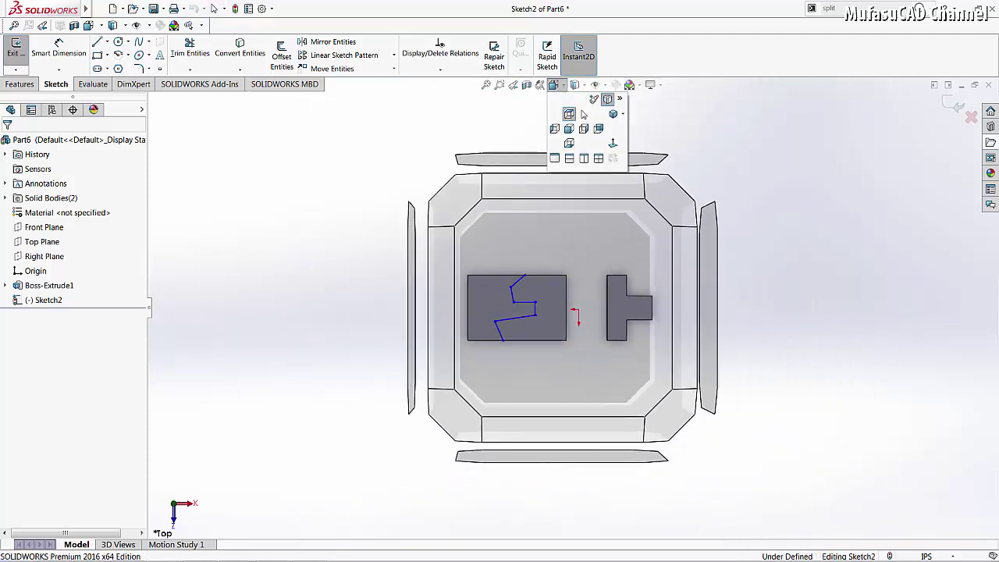
{"action": "left_click", "coordinate": [613, 115]}
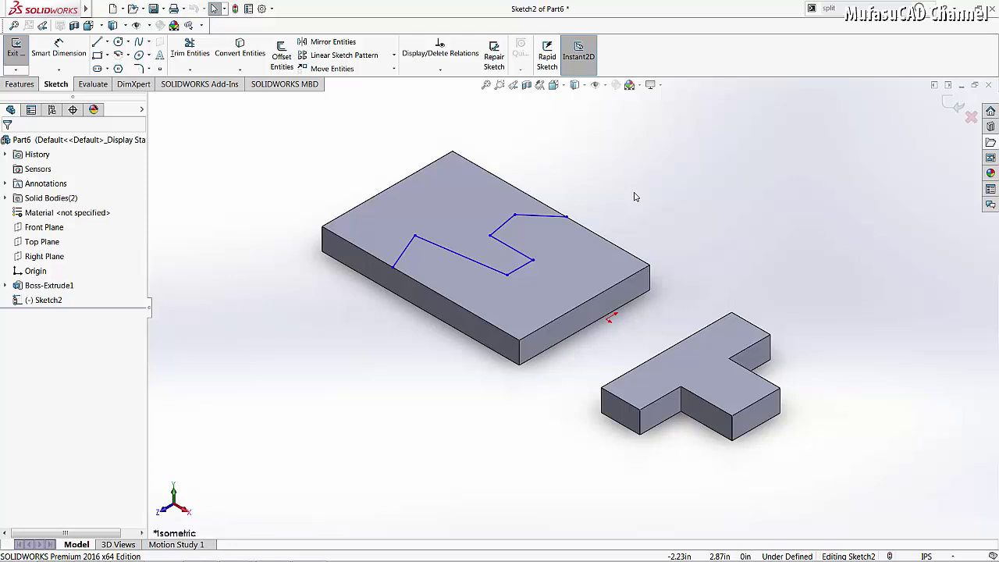
Limit the search to Commands and rerun the search for 'split'.
{"action": "left_click", "coordinate": [933, 9]}
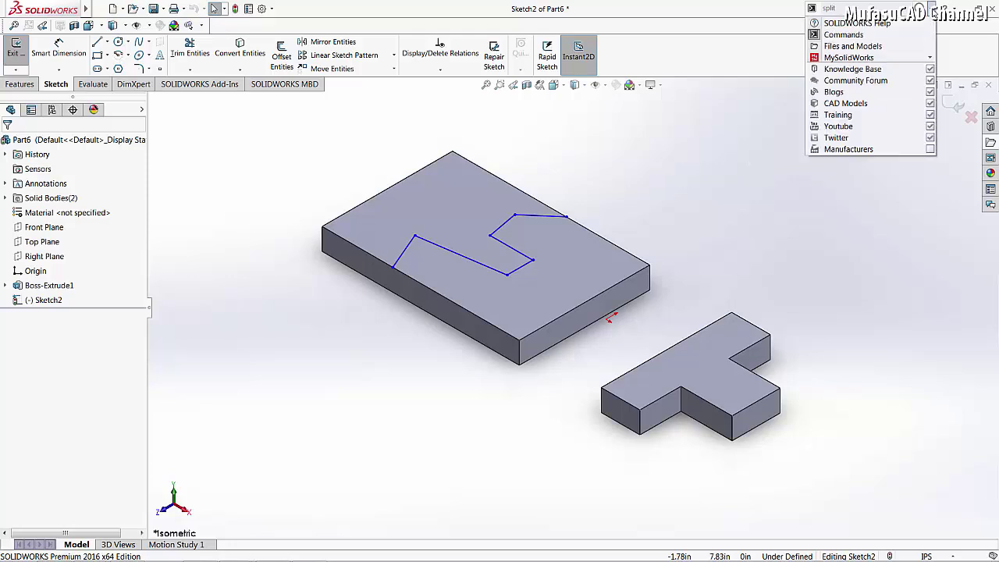
{"action": "left_click", "coordinate": [854, 35]}
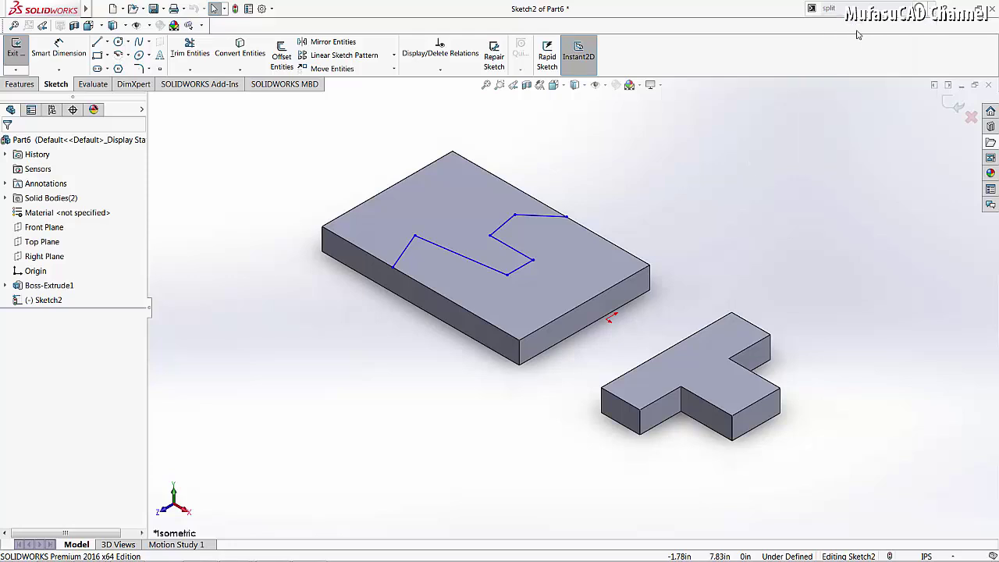
{"action": "double_click", "coordinate": [835, 10]}
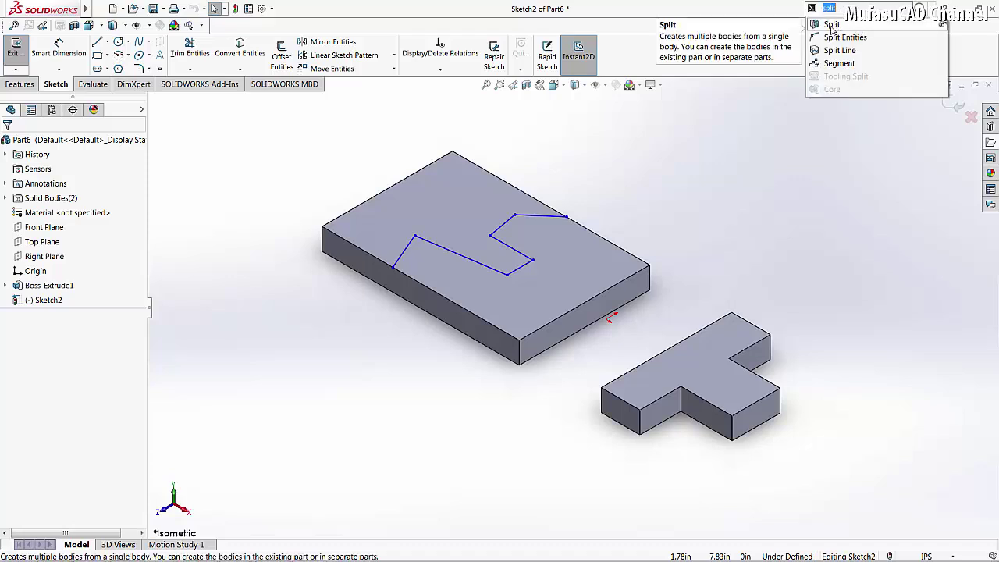
Split the block along zigzag Sketch2 with Cut Bodies, ticking both resulting pieces.
{"action": "left_click", "coordinate": [831, 25]}
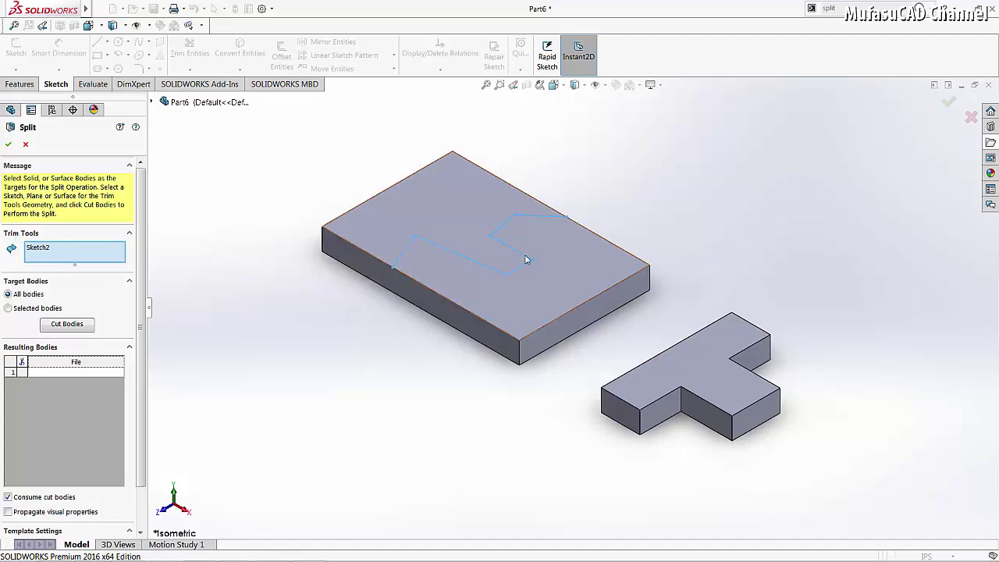
{"action": "left_click", "coordinate": [72, 325]}
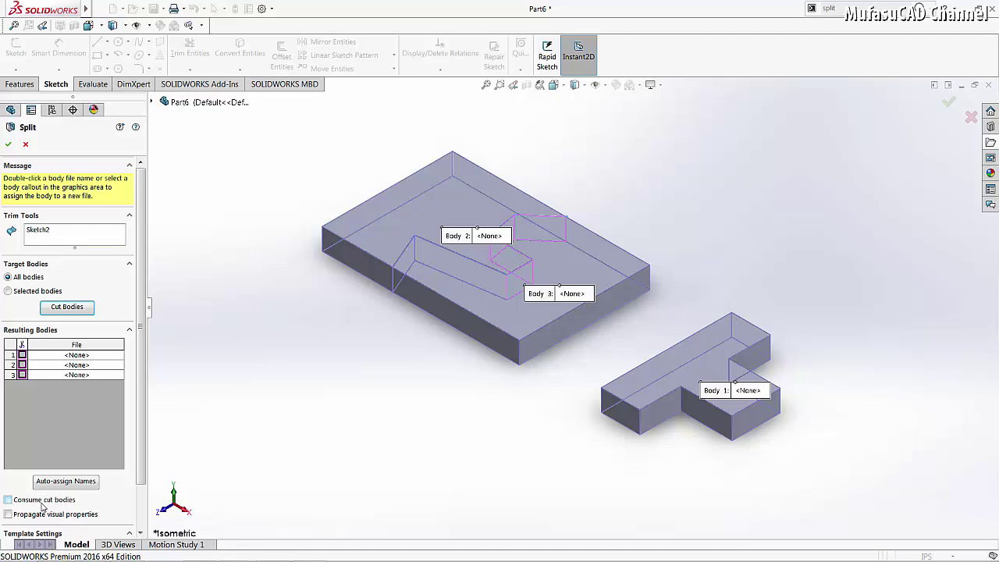
{"action": "left_click", "coordinate": [437, 211]}
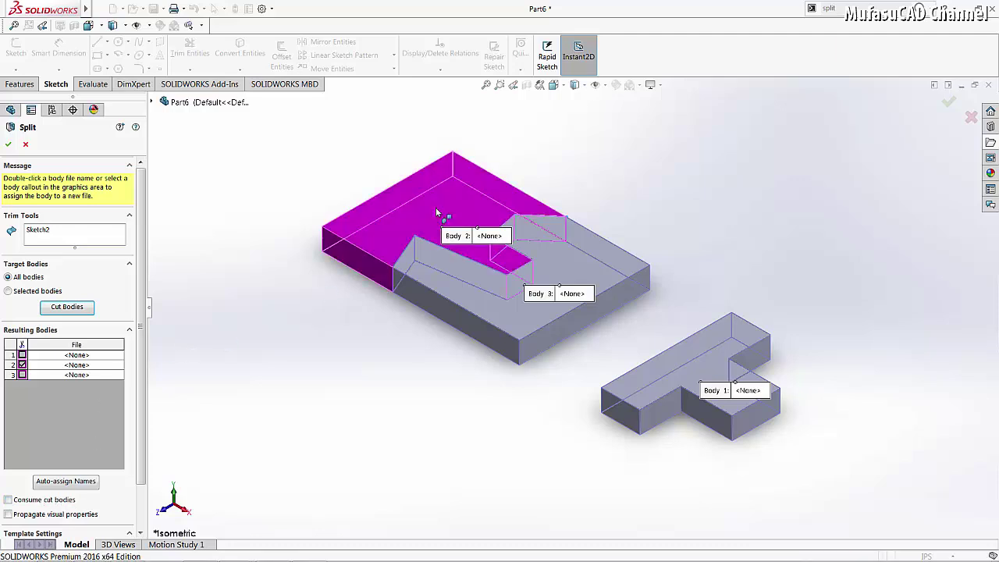
{"action": "left_click", "coordinate": [569, 290]}
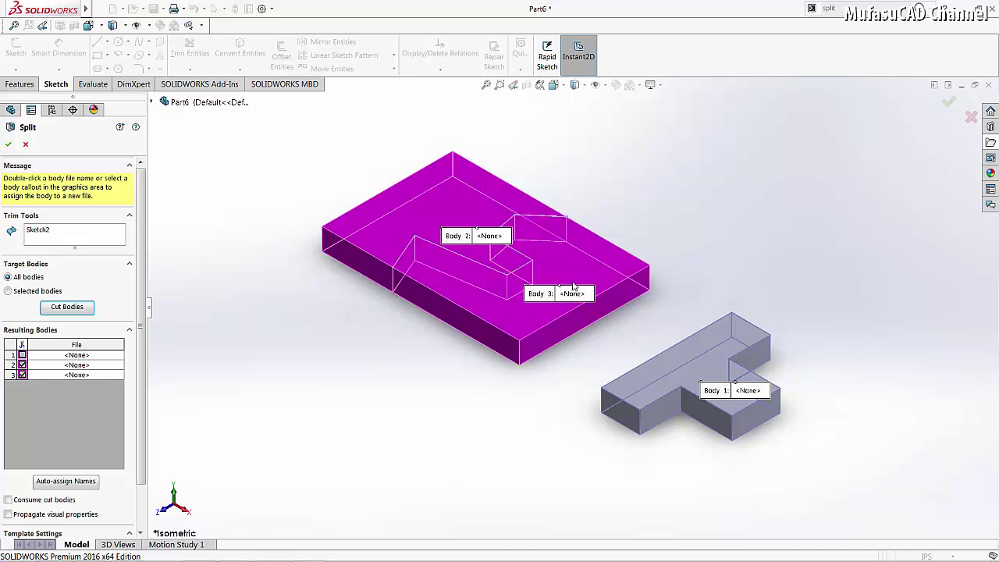
Confirm Split1 and select faces of the rear and front pieces to compare them.
{"action": "left_click", "coordinate": [8, 144]}
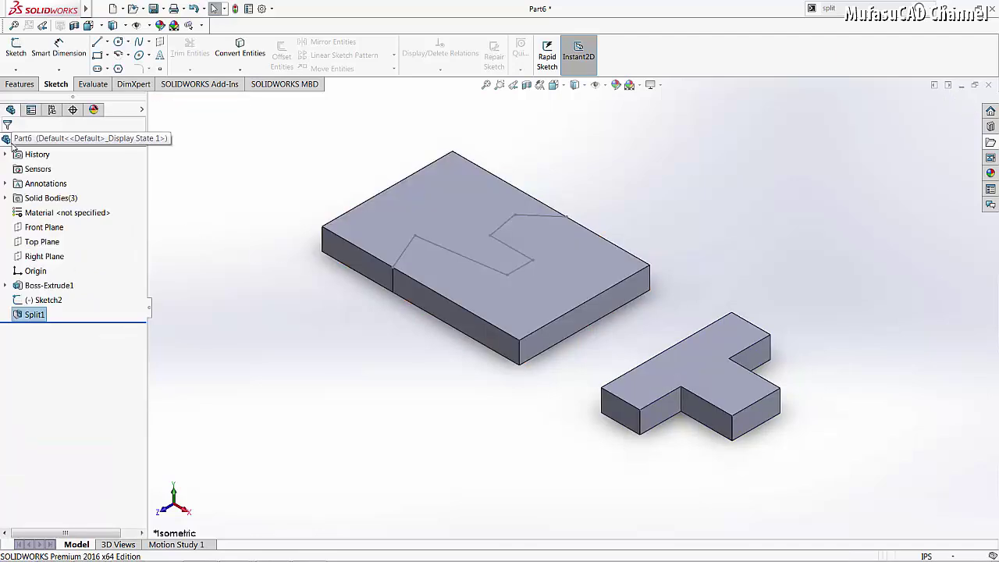
{"action": "left_click", "coordinate": [474, 223]}
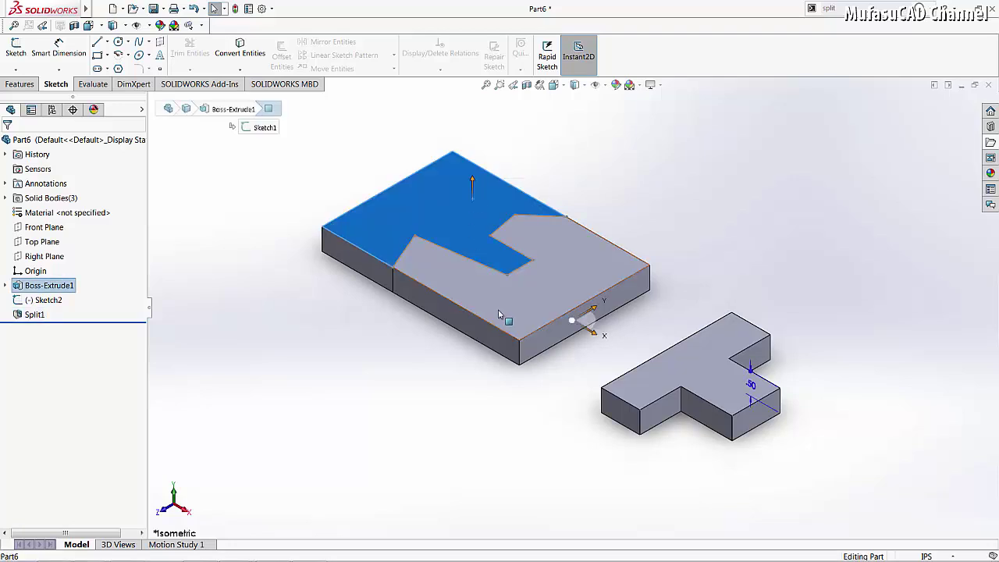
{"action": "left_click", "coordinate": [499, 314]}
{"action": "left_click", "coordinate": [452, 218]}
{"action": "left_click", "coordinate": [457, 286]}
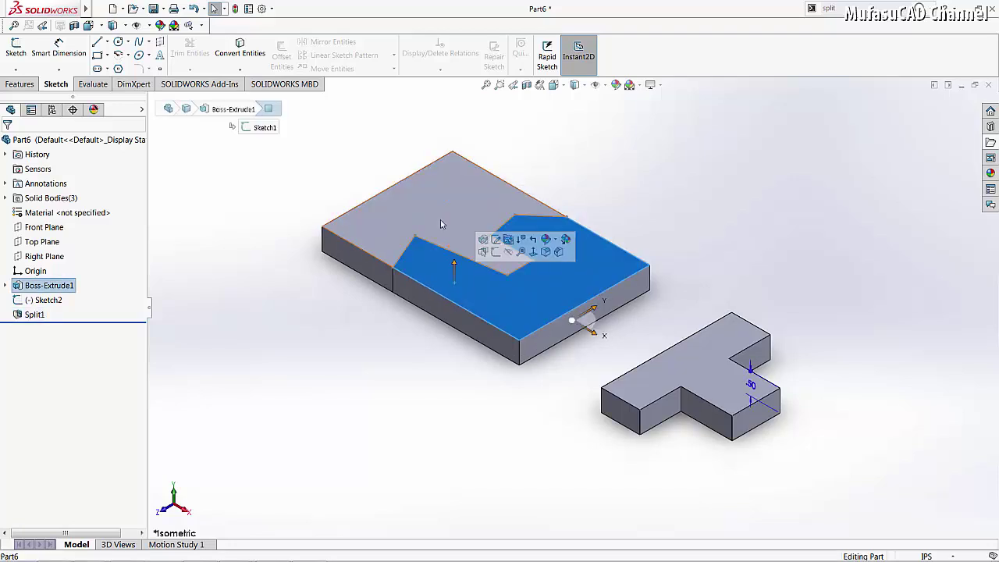
{"action": "left_click", "coordinate": [441, 223]}
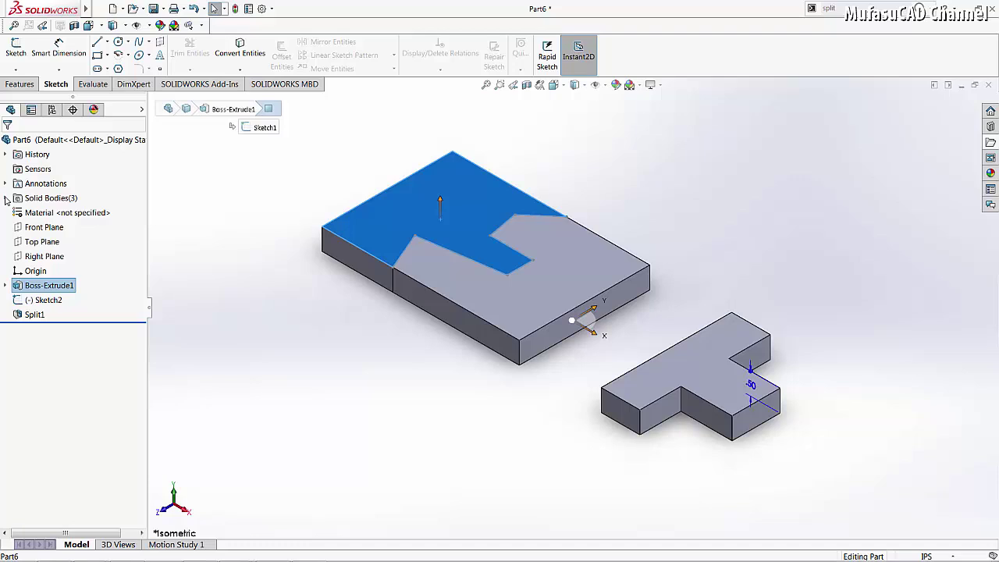
Expand Solid Bodies, inspect each of the three bodies, and reuse the 'split' search.
{"action": "left_click", "coordinate": [6, 199]}
{"action": "left_click", "coordinate": [58, 214]}
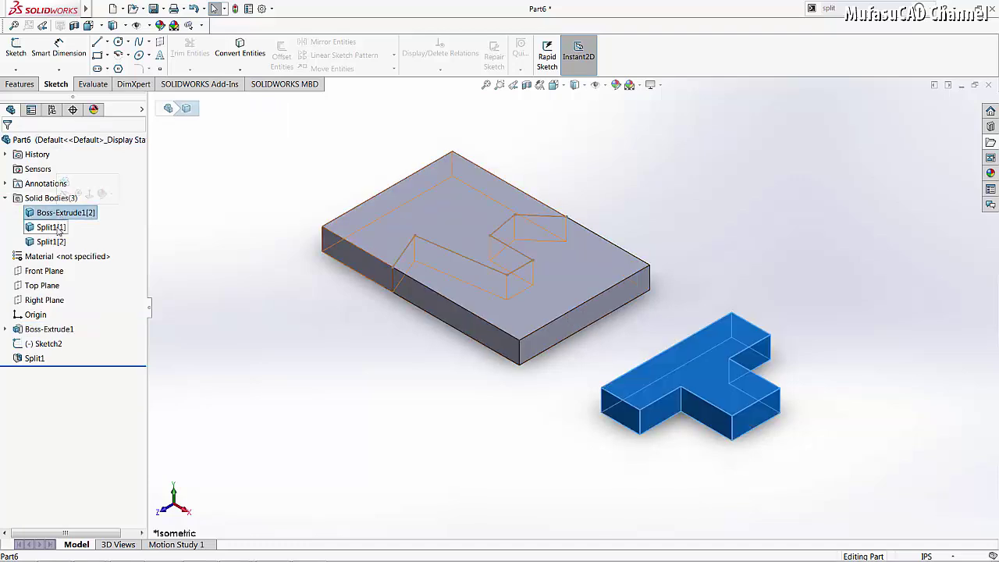
{"action": "left_click", "coordinate": [54, 227]}
{"action": "left_click", "coordinate": [60, 242]}
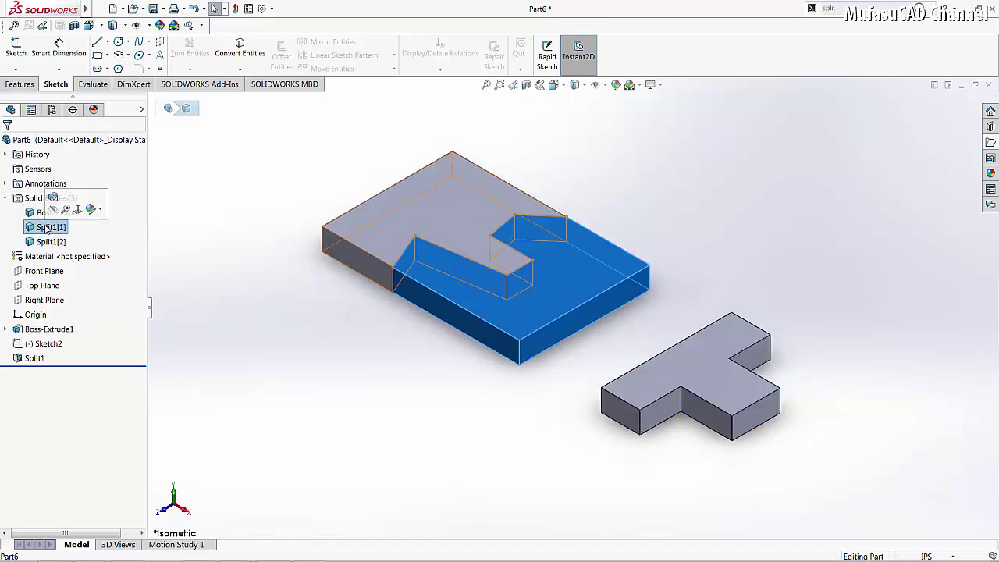
{"action": "left_click", "coordinate": [51, 227]}
{"action": "left_click", "coordinate": [45, 215]}
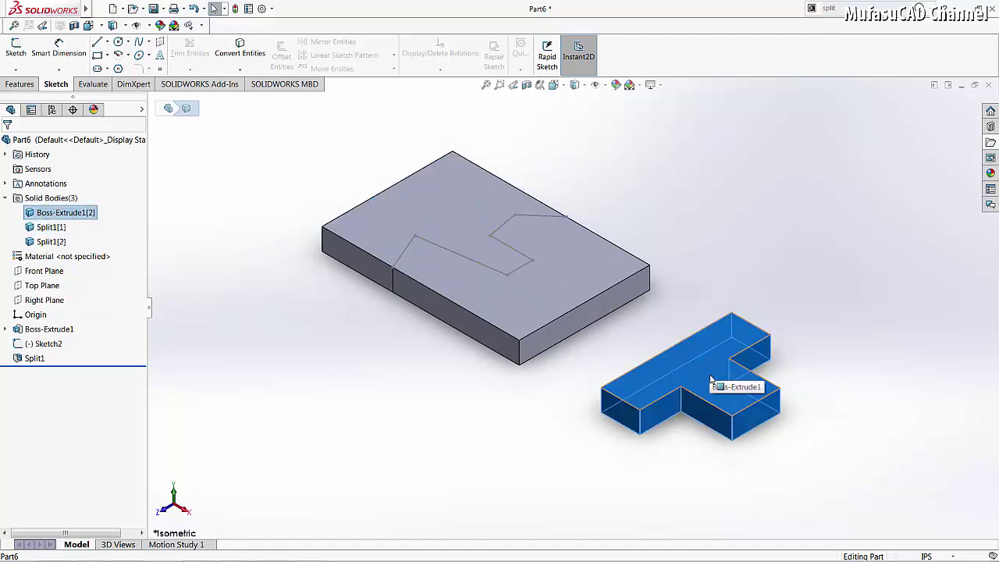
{"action": "left_click", "coordinate": [852, 9]}
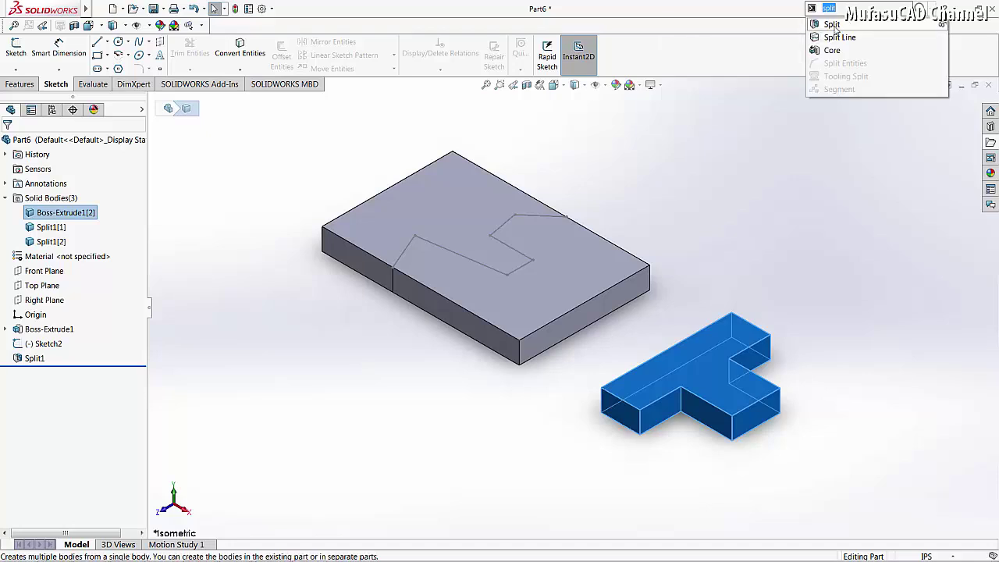
Split the T-block with a picked face into crossbar and stem bodies as Split2.
{"action": "left_click", "coordinate": [834, 26]}
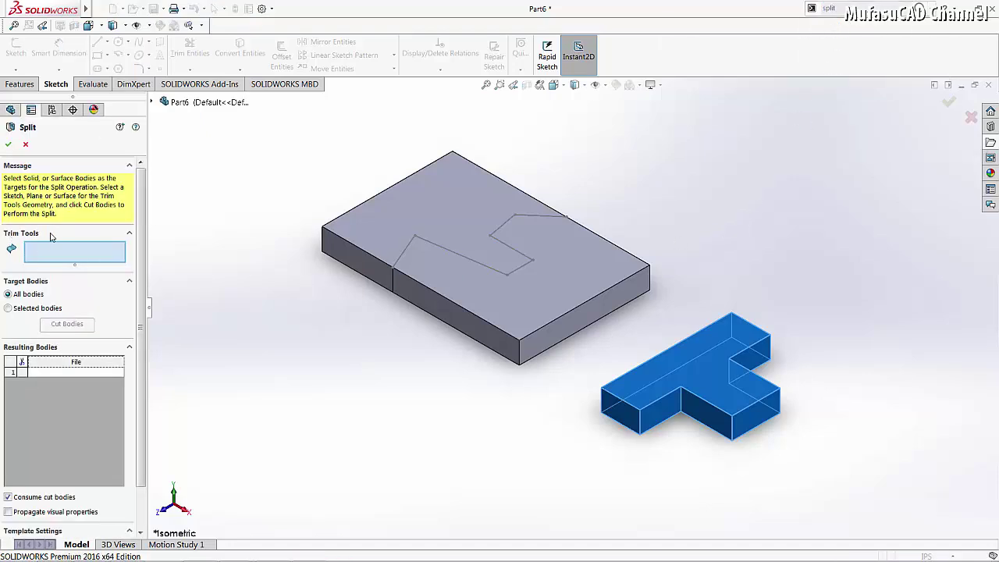
{"action": "left_click", "coordinate": [667, 412]}
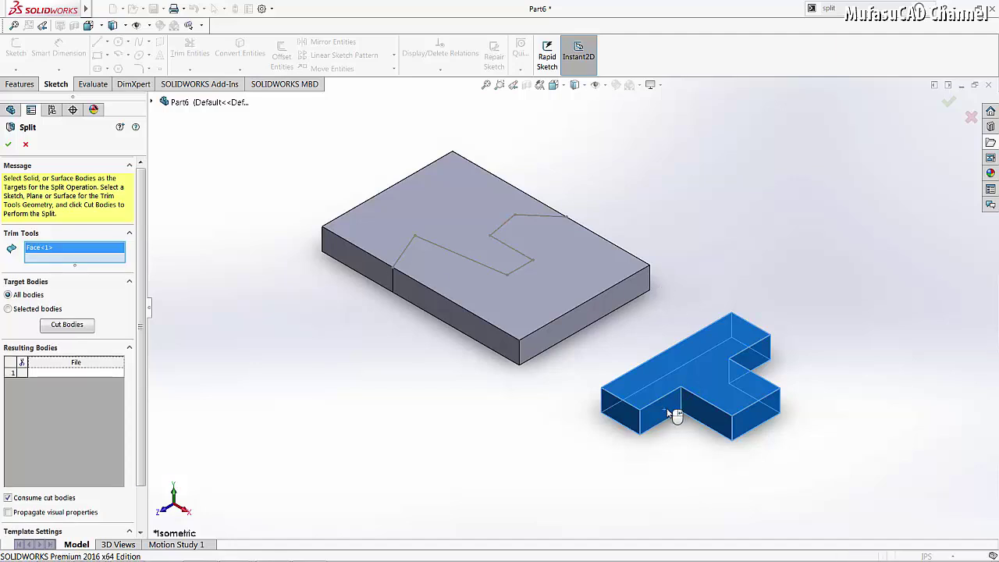
{"action": "left_click", "coordinate": [79, 329]}
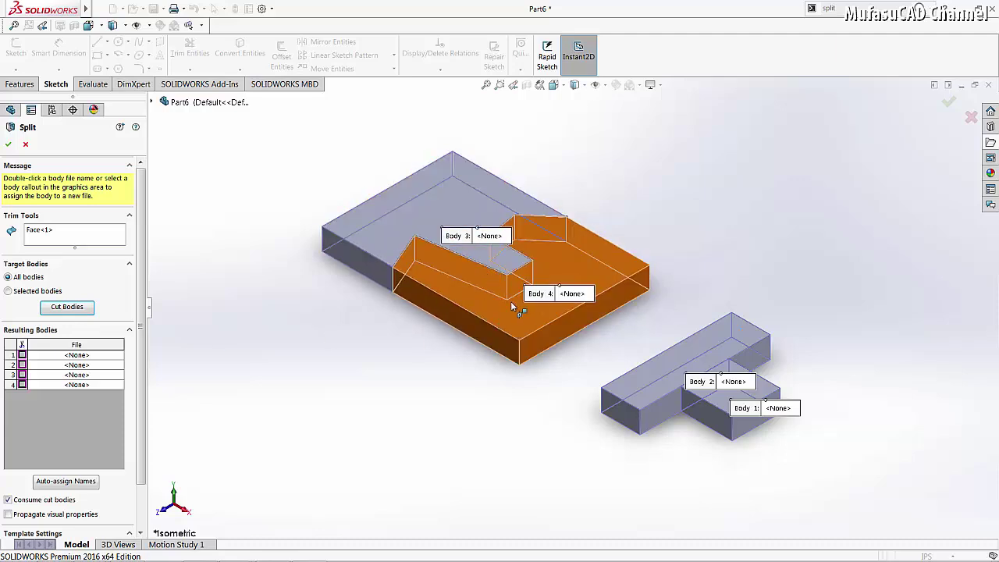
{"action": "left_click", "coordinate": [687, 382]}
{"action": "left_click", "coordinate": [726, 418]}
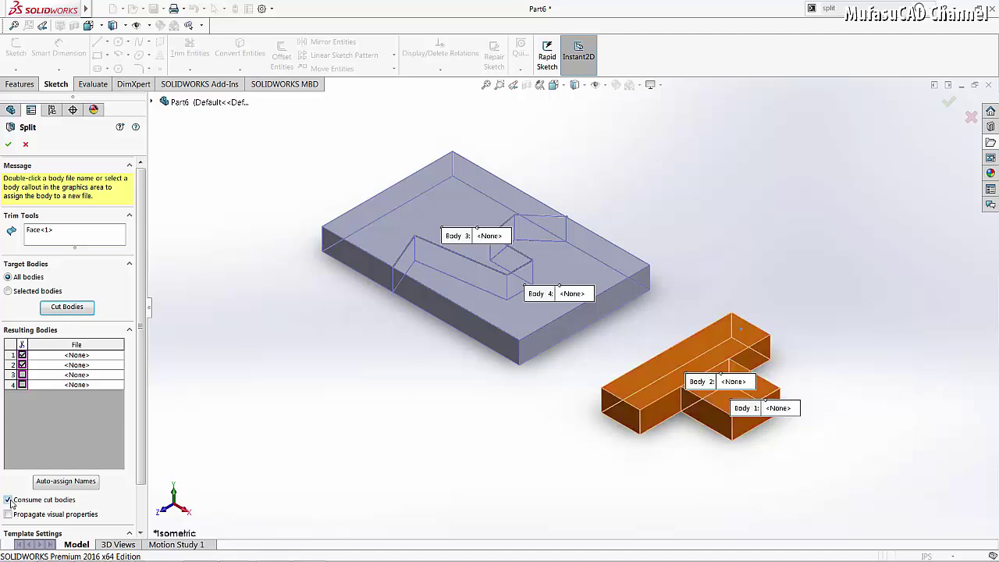
{"action": "left_click", "coordinate": [9, 146]}
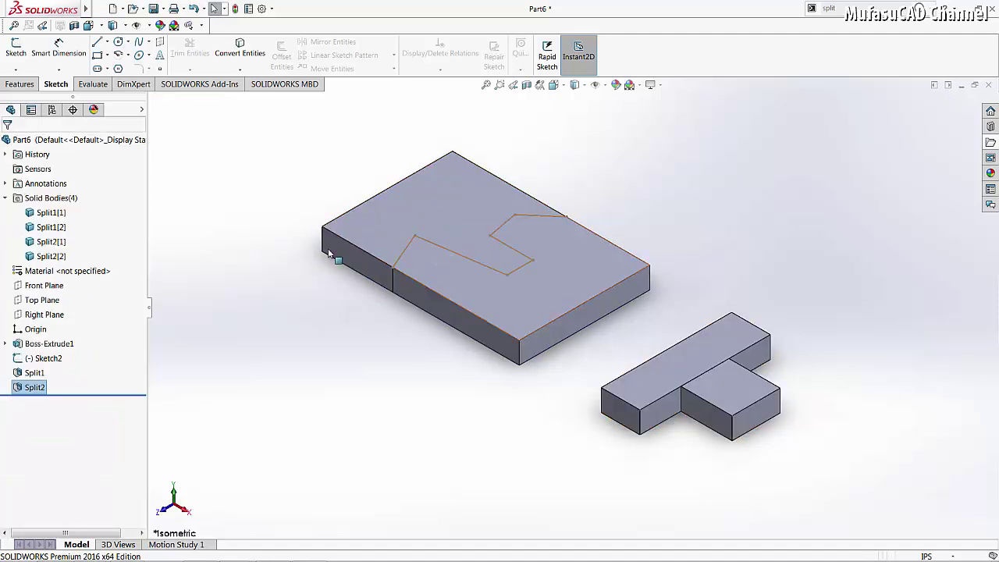
Highlight each of the four solid bodies, ending on Split1[1], the rear block piece.
{"action": "left_click", "coordinate": [51, 197]}
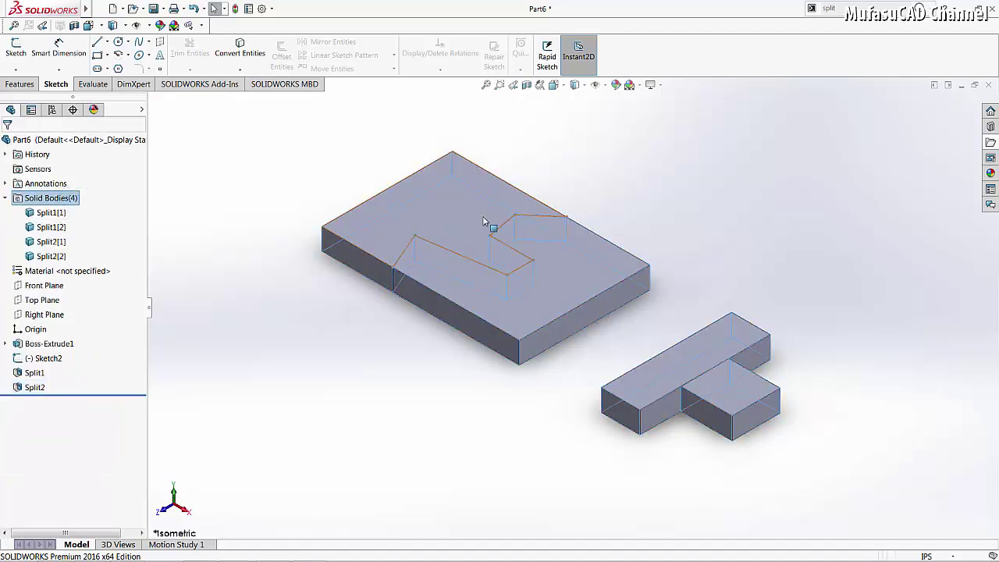
{"action": "left_click", "coordinate": [53, 226]}
{"action": "left_click", "coordinate": [55, 242]}
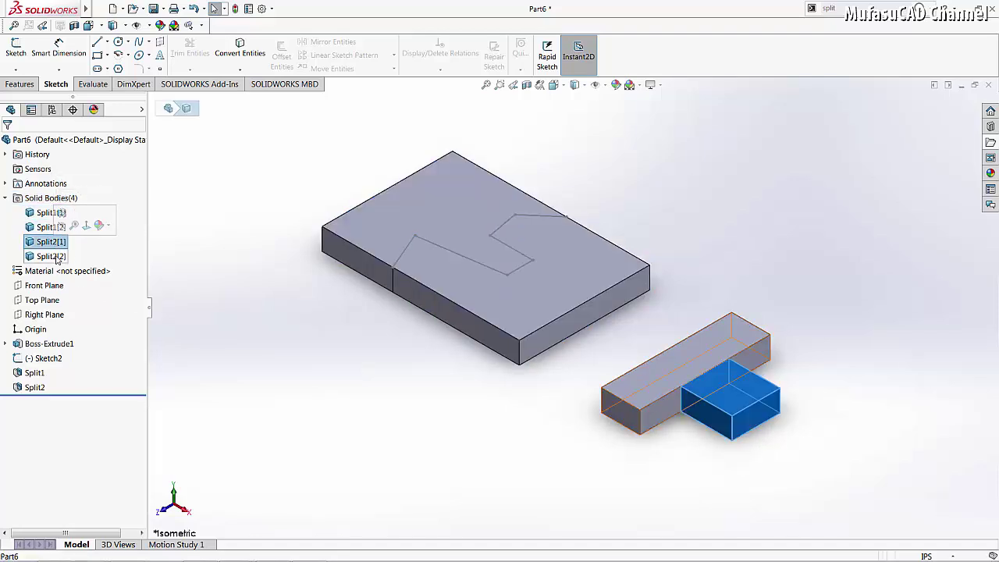
{"action": "left_click", "coordinate": [56, 271]}
{"action": "left_click", "coordinate": [53, 256]}
{"action": "left_click", "coordinate": [53, 242]}
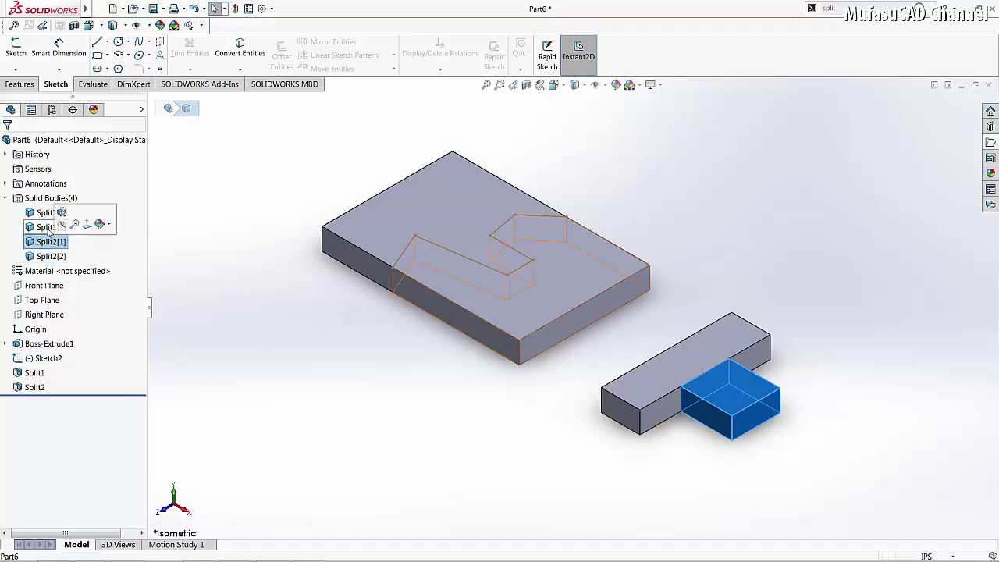
{"action": "left_click", "coordinate": [53, 226]}
{"action": "left_click", "coordinate": [52, 212]}
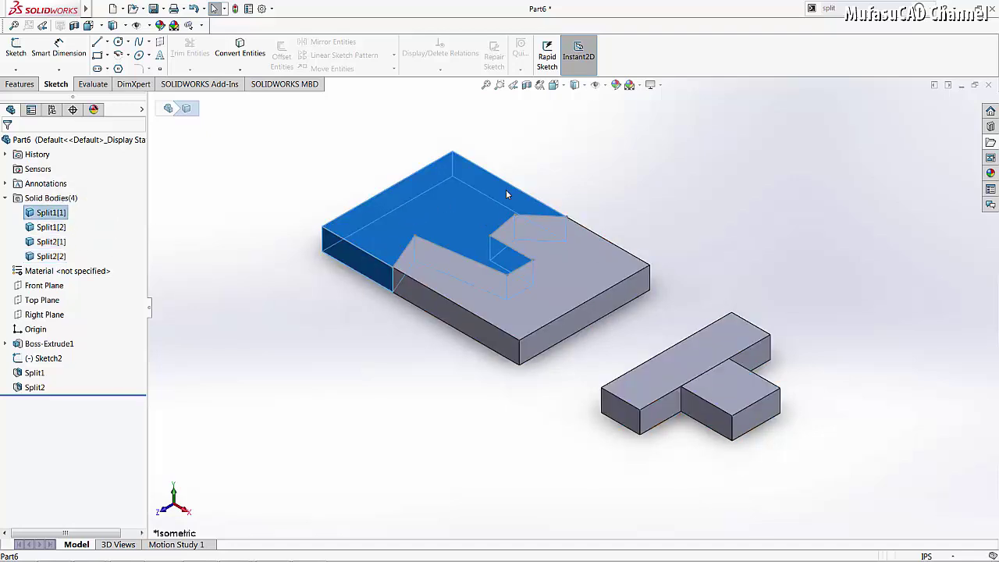
Delete body Split1[1], the block's rear piece, with Delete/Keep Body.
{"action": "right_click", "coordinate": [49, 213]}
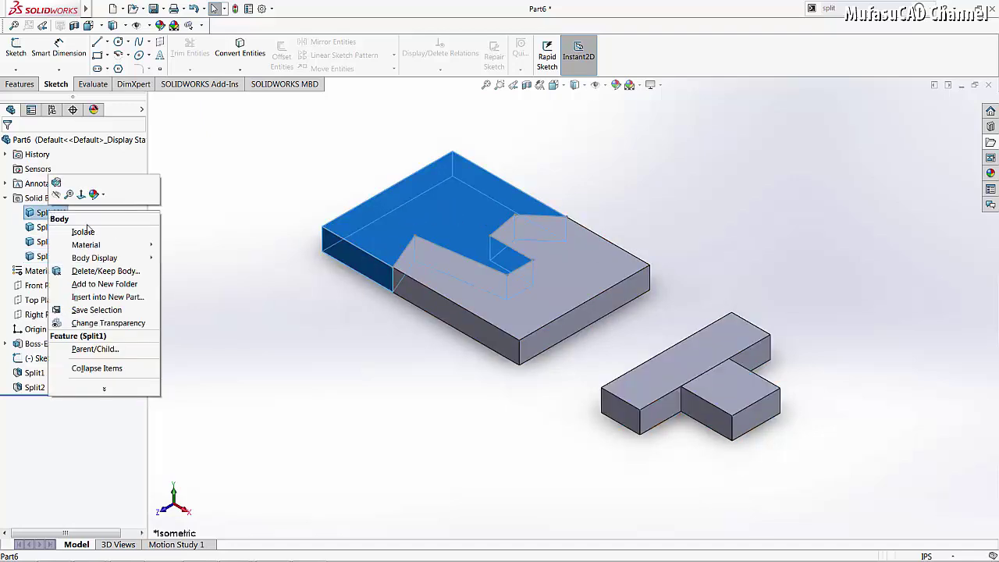
{"action": "left_click", "coordinate": [106, 272]}
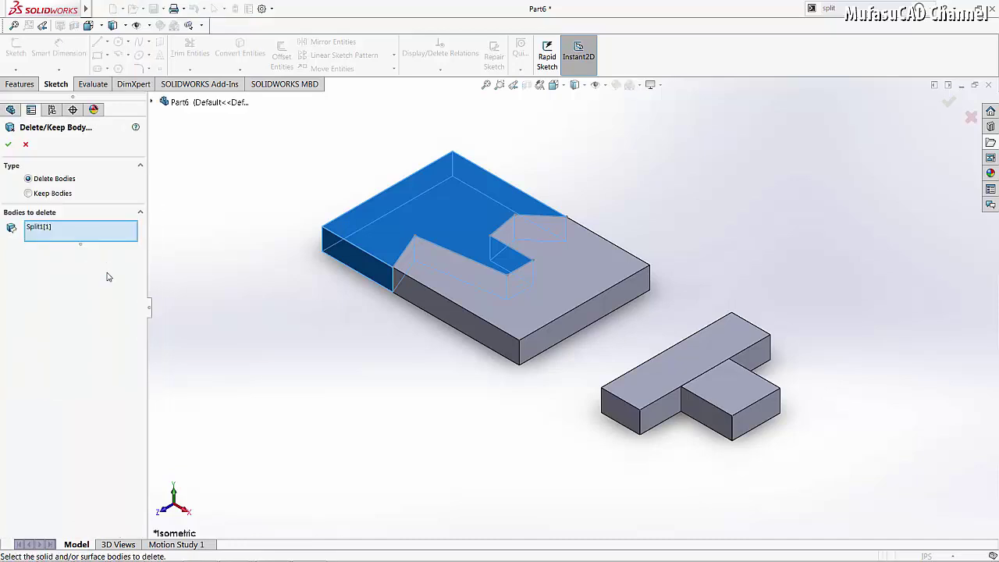
{"action": "left_click", "coordinate": [8, 145]}
{"action": "scroll", "coordinate": [695, 308], "scroll_direction": "down", "scroll_amount": 3}
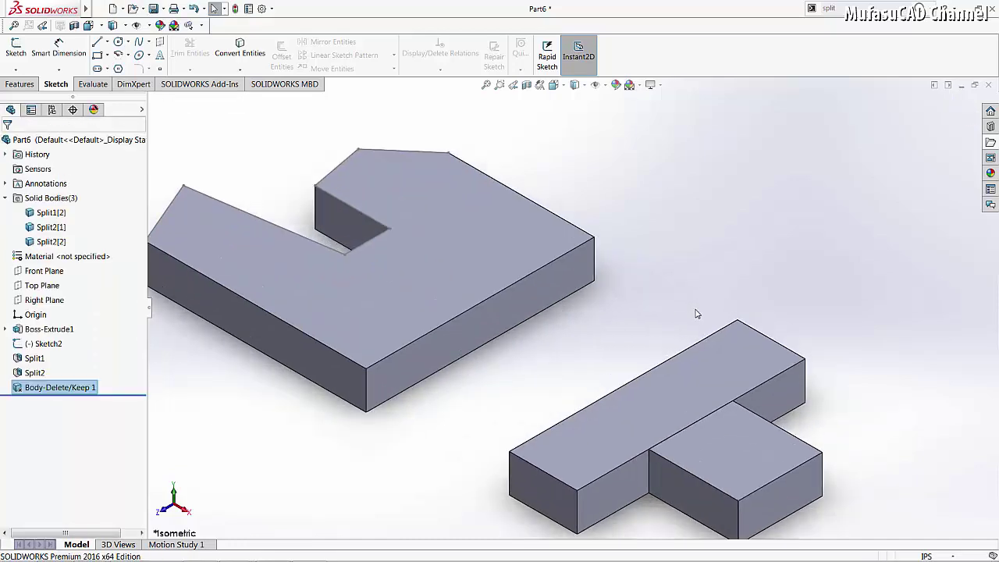
{"action": "scroll", "coordinate": [697, 314], "scroll_direction": "up", "scroll_amount": 3}
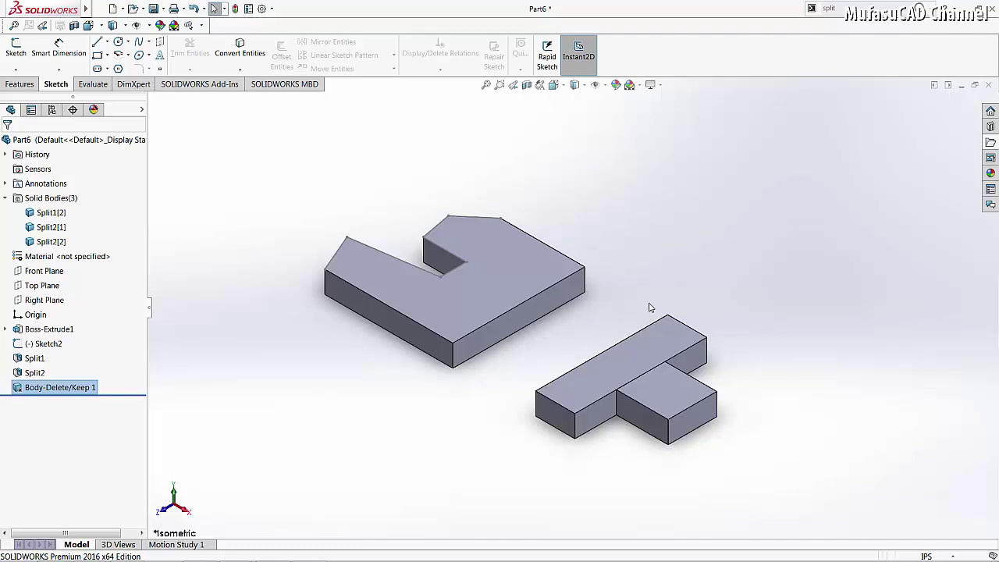